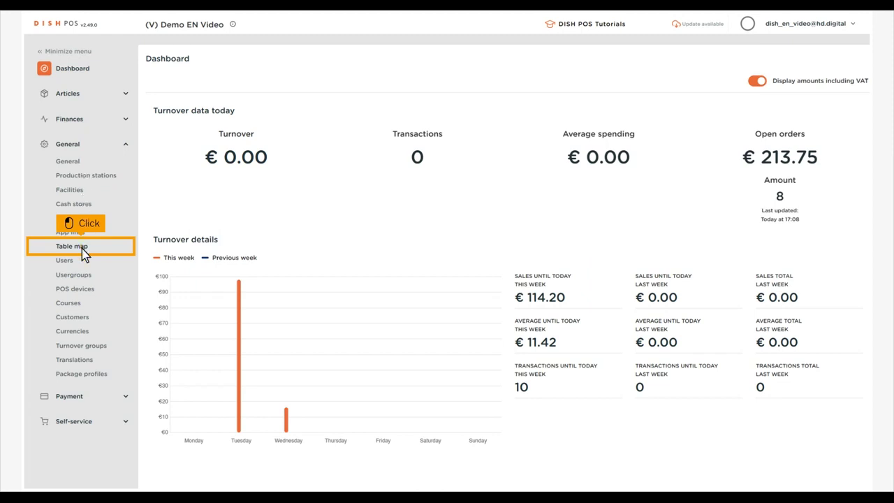
Step: Create a new table map named Terrace and assign it to the Terrace facility under HD Video Demo English
left_click(81, 248)
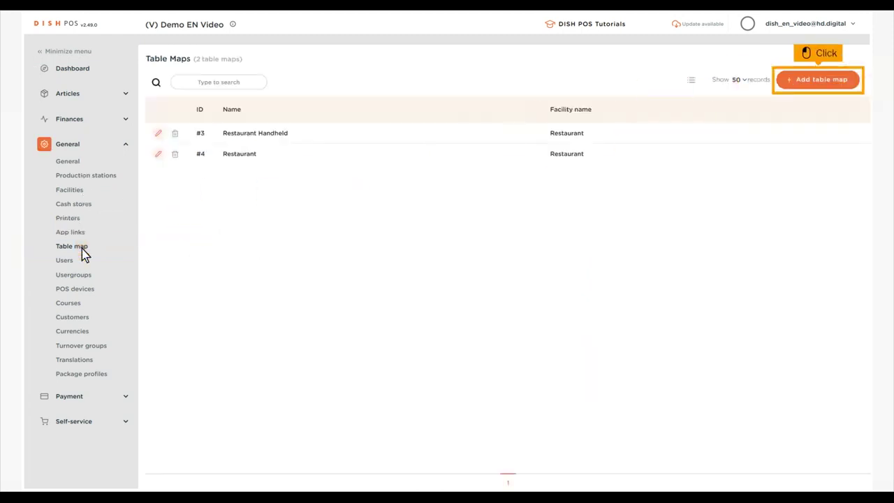
left_click(820, 80)
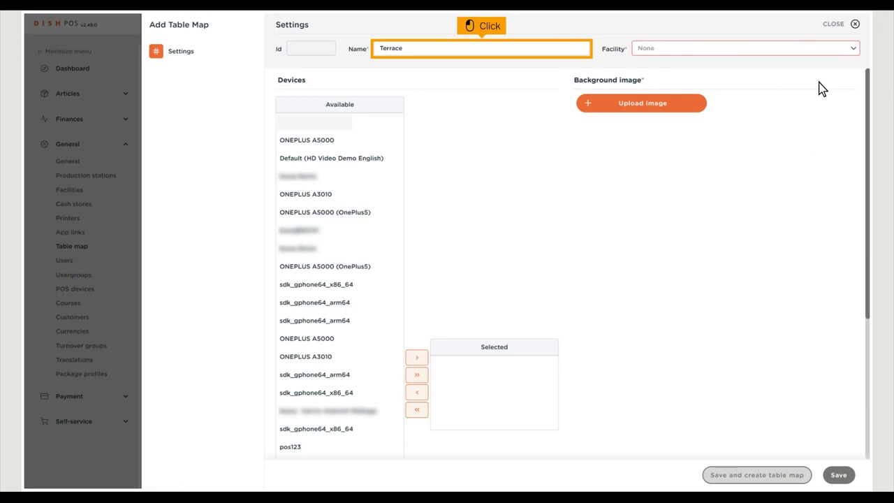
left_click(483, 52)
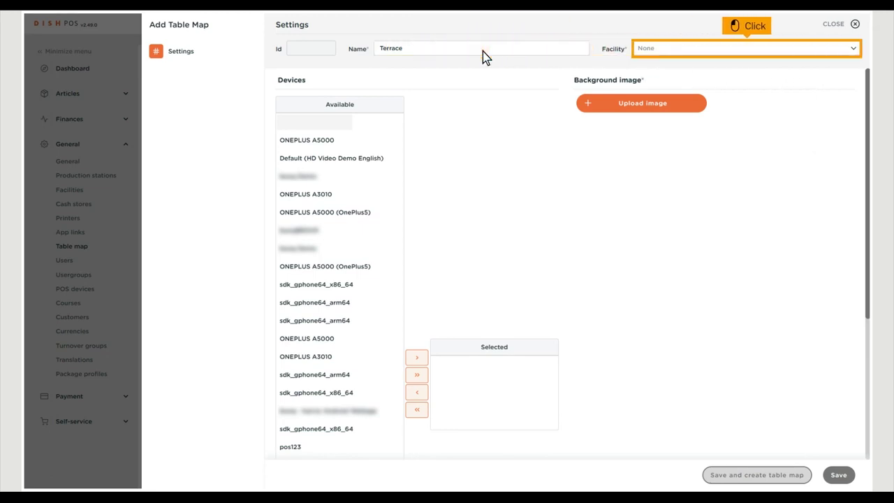
left_click(749, 52)
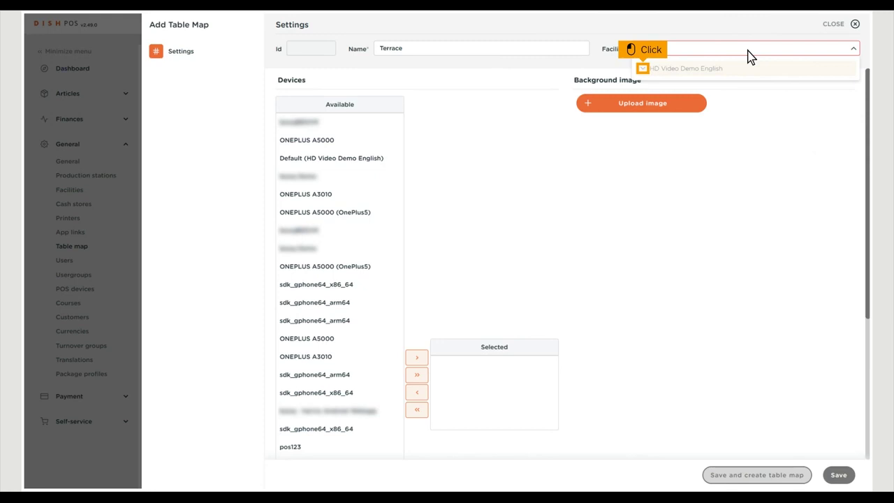
left_click(643, 69)
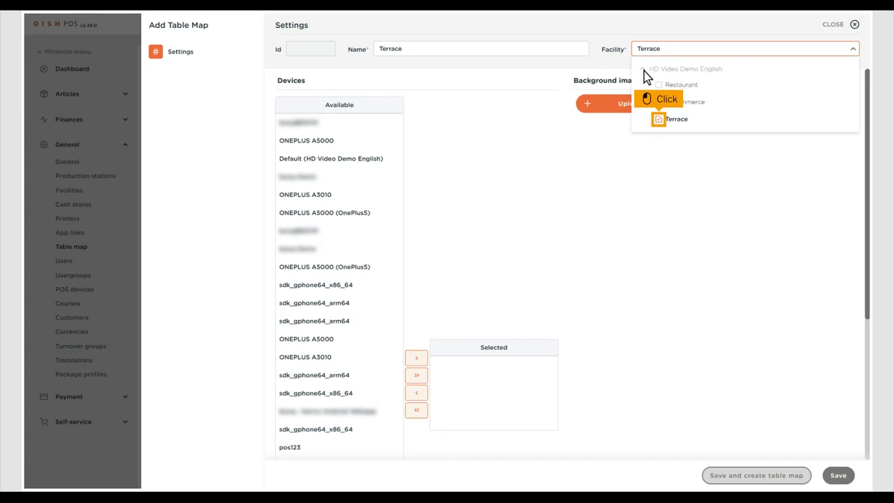
left_click(659, 120)
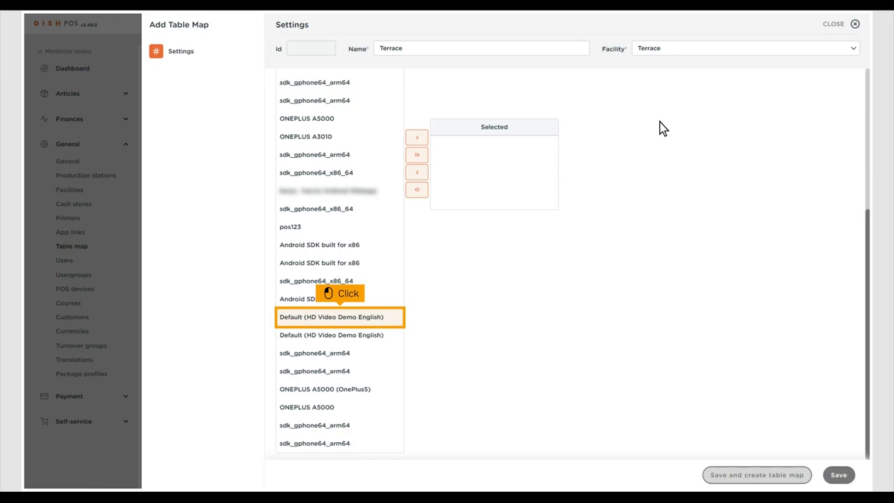
Step: Assign the Default (HD Video Demo English) device to the table map, and remove it from the selected devices again
left_click(342, 320)
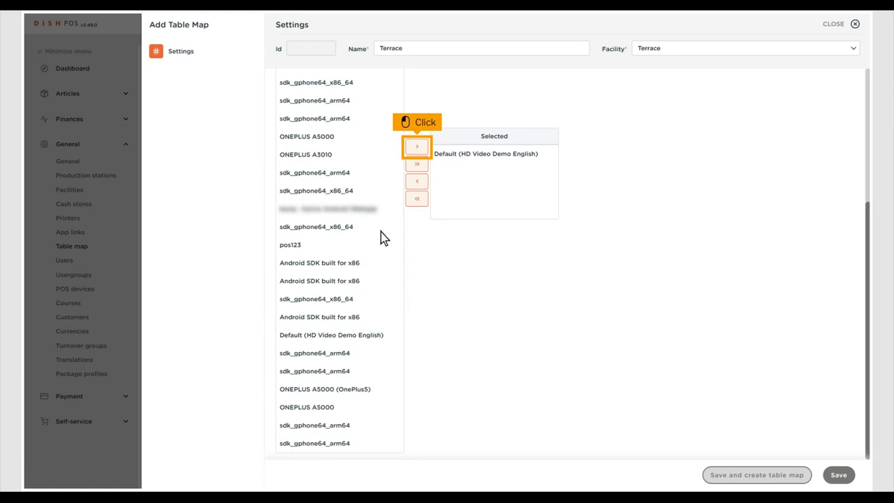
left_click(418, 148)
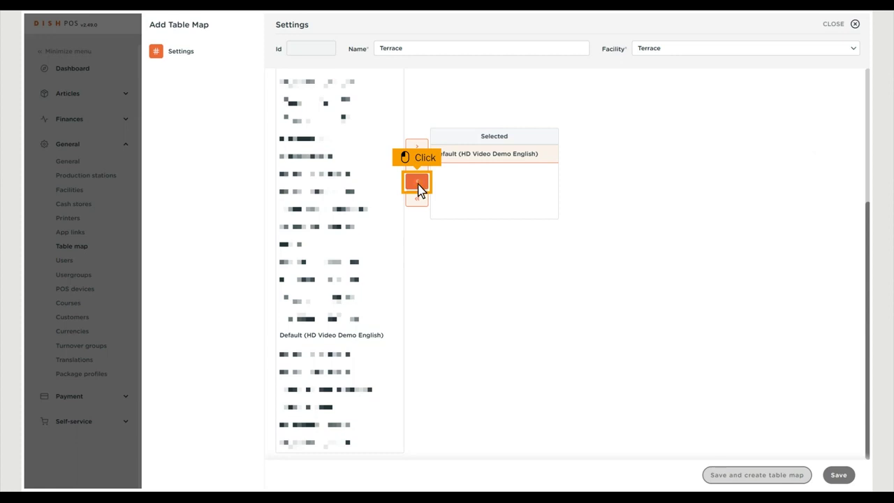
left_click(417, 182)
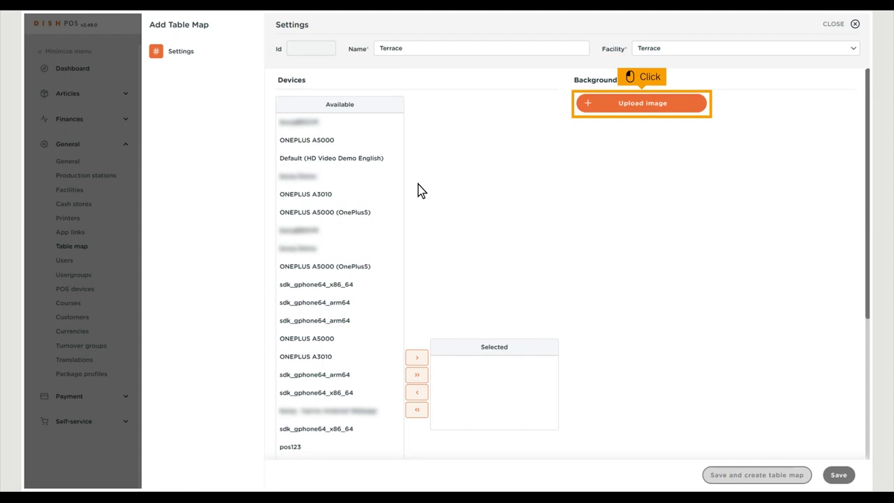
Step: Upload wood bg new s.jpg as the background image and save the Terrace table map
left_click(644, 105)
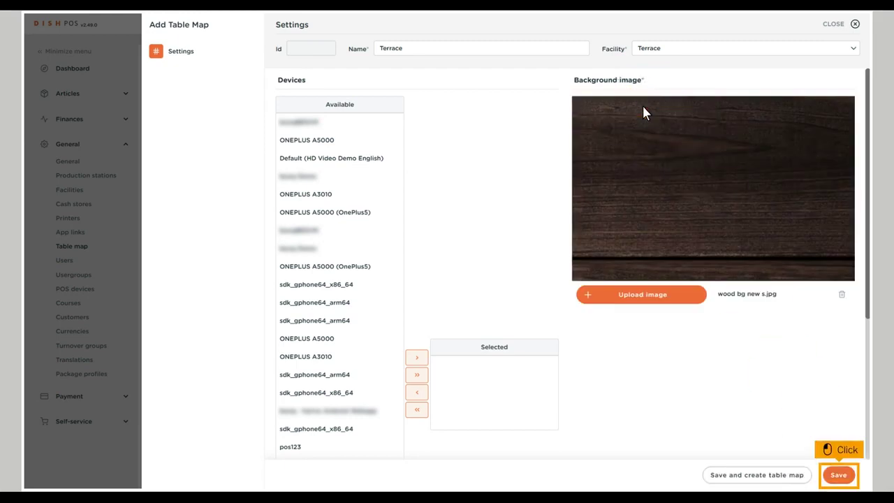
left_click(838, 475)
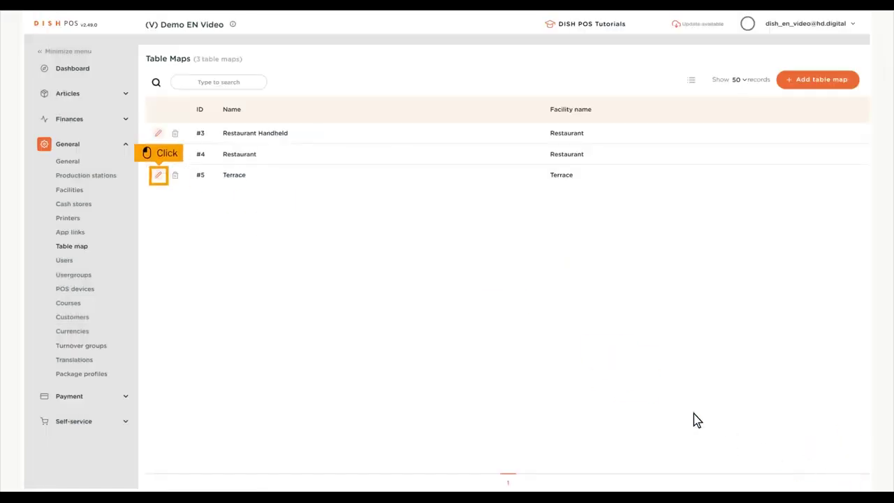
Step: Open the layout editor of the Terrace table map and hide the grid
left_click(159, 177)
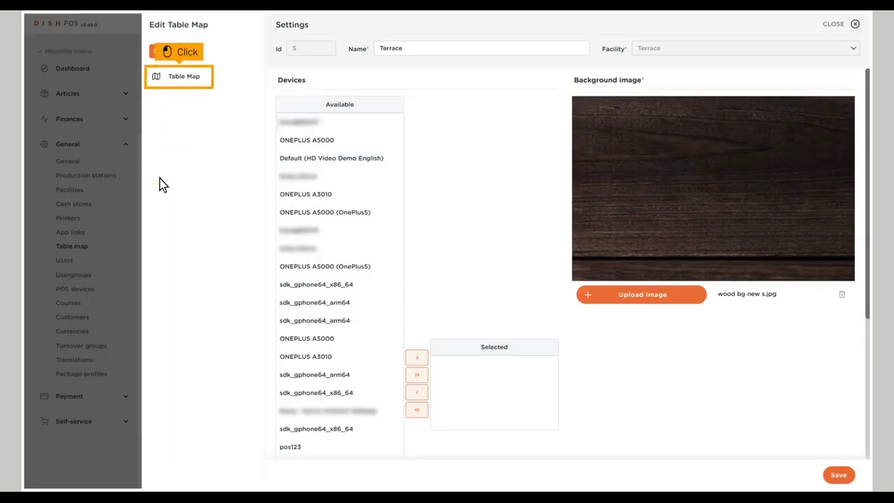
left_click(180, 80)
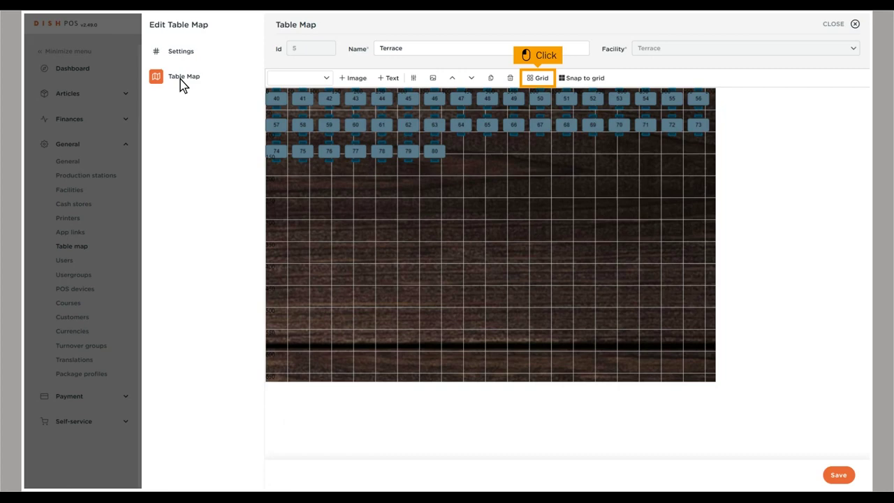
left_click(540, 79)
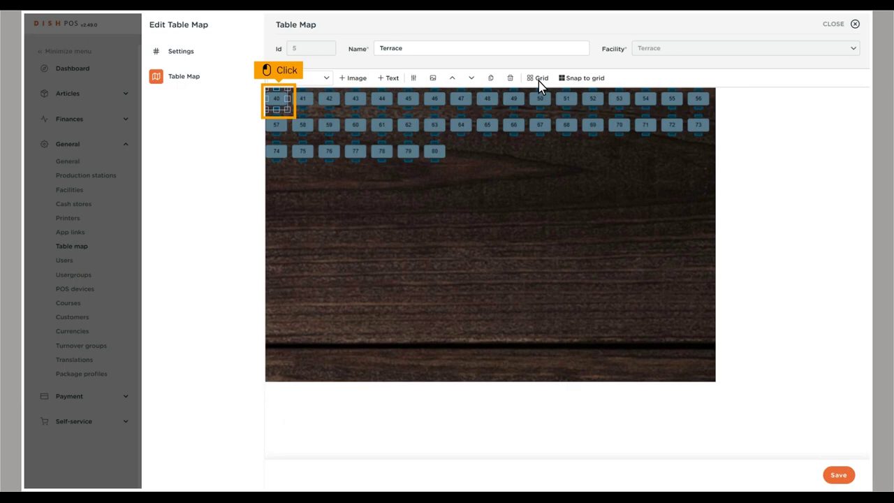
Step: Move table 40 into the free area below the table rows and enlarge it to about 93 by 93, accepting its properties
left_click(279, 104)
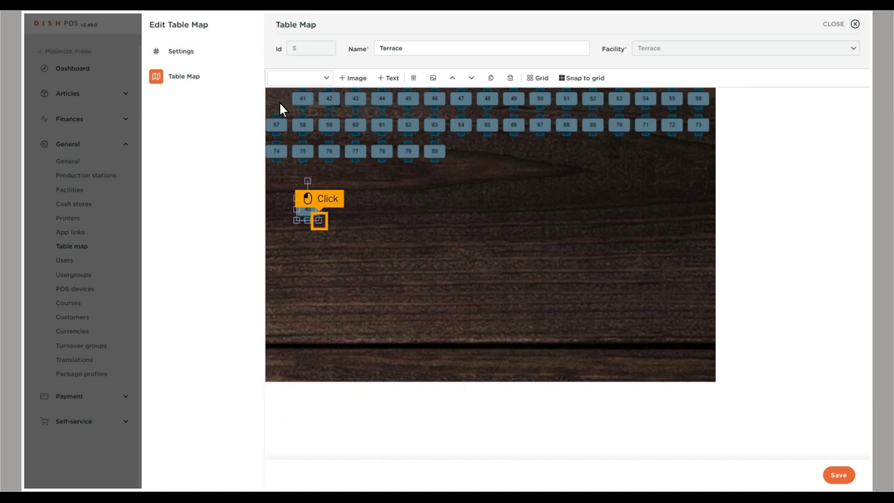
left_click(320, 222)
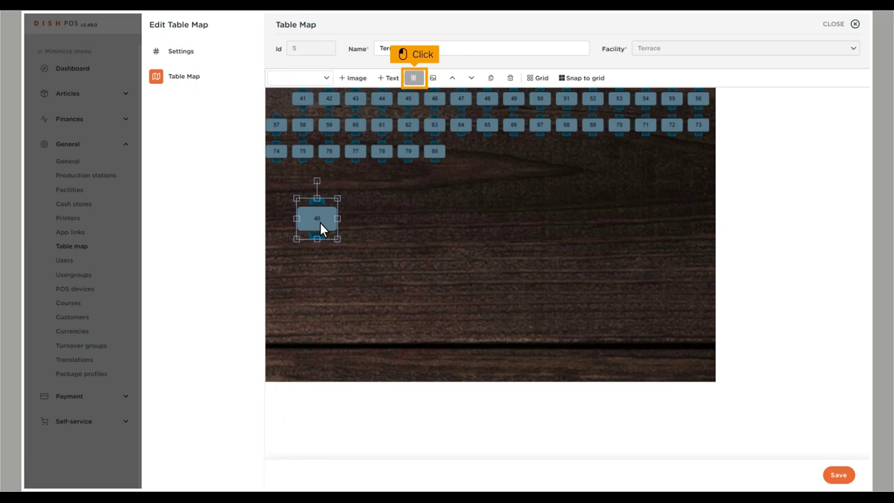
left_click(414, 78)
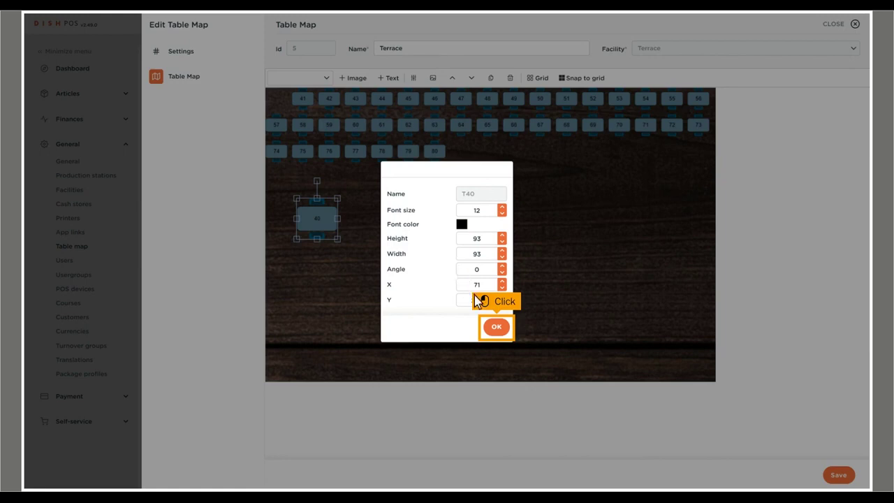
left_click(496, 327)
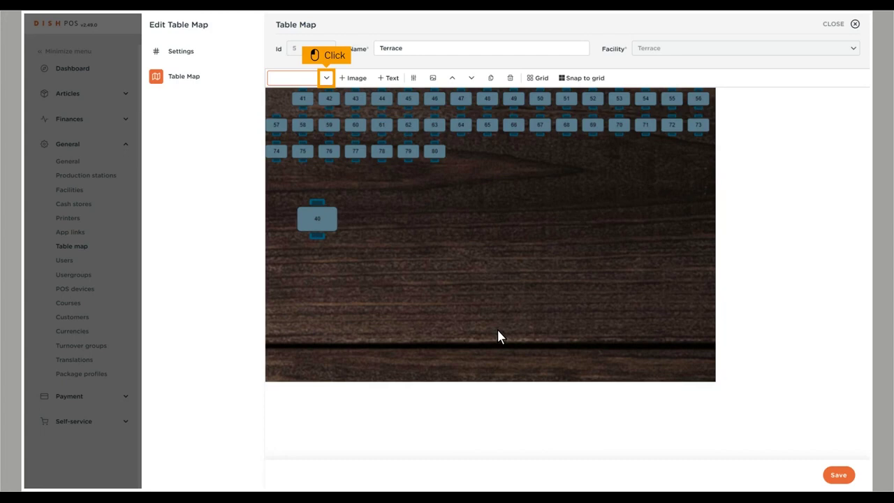
Step: Add a plant3 image to the map, shrink it and place it just below and to the right of table 40
left_click(326, 79)
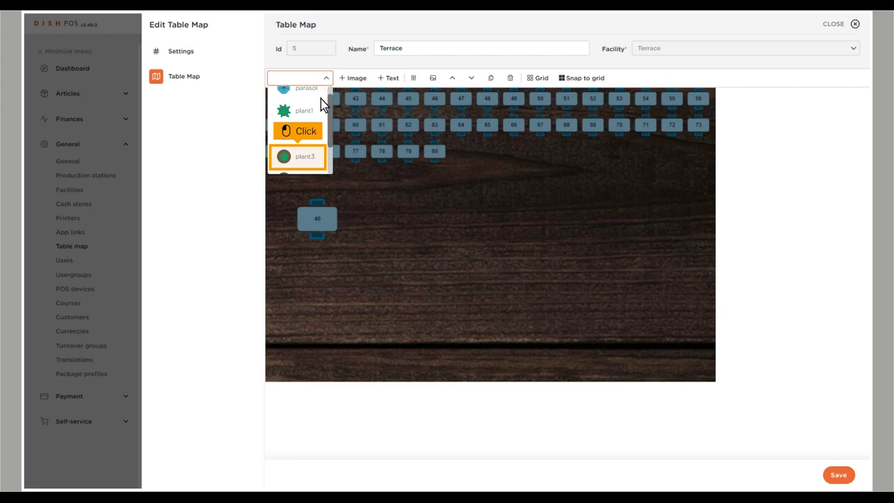
left_click(299, 158)
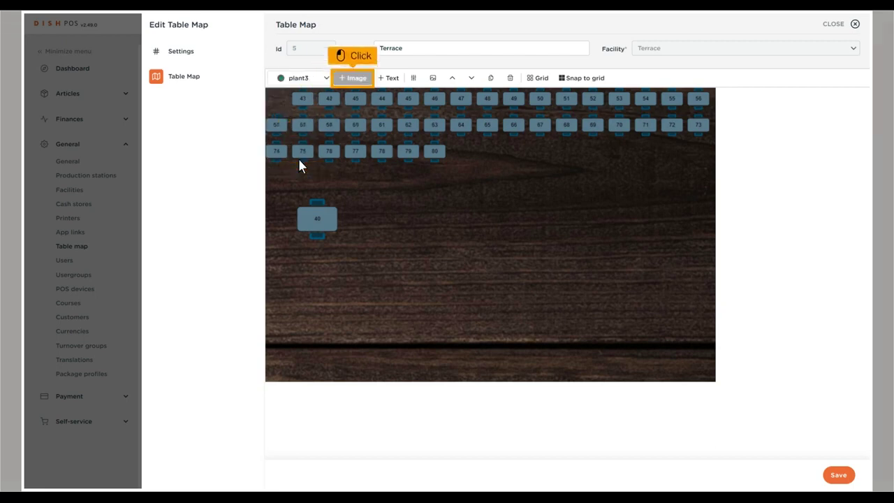
left_click(353, 78)
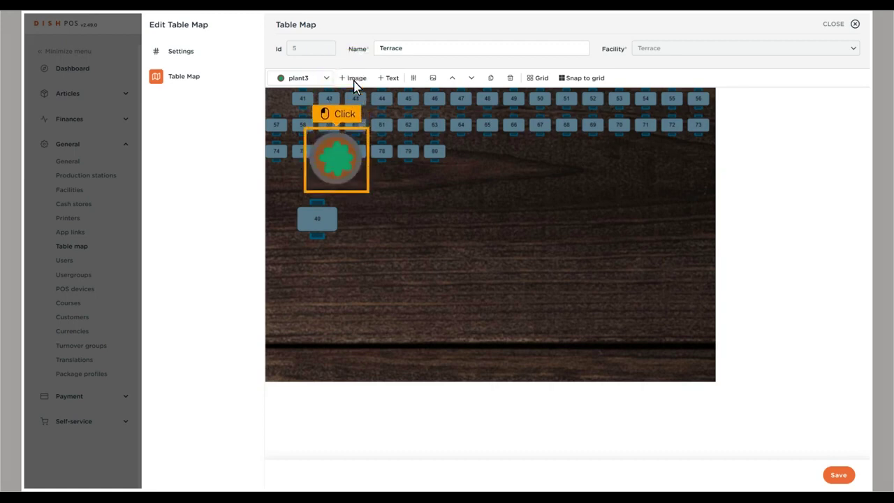
left_click(337, 163)
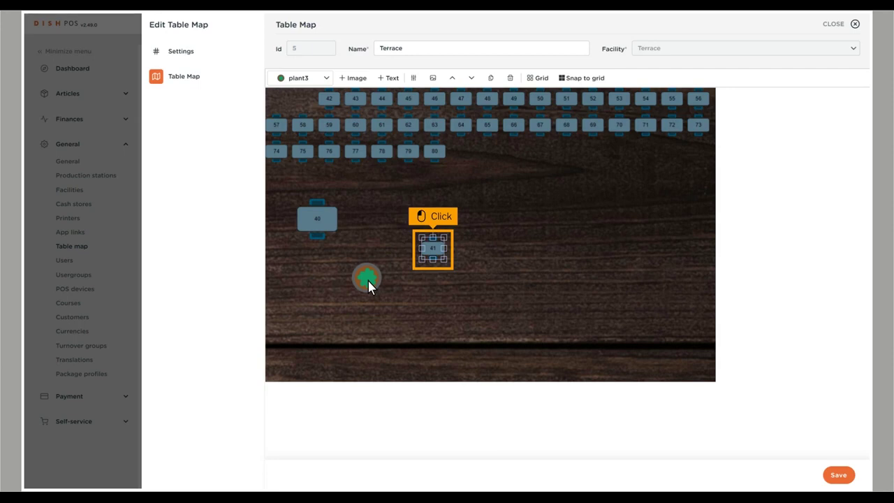
Step: Move table 41 to the open floor beyond the plant, enlarge it and change its image to rond_10stoelen
left_click(434, 254)
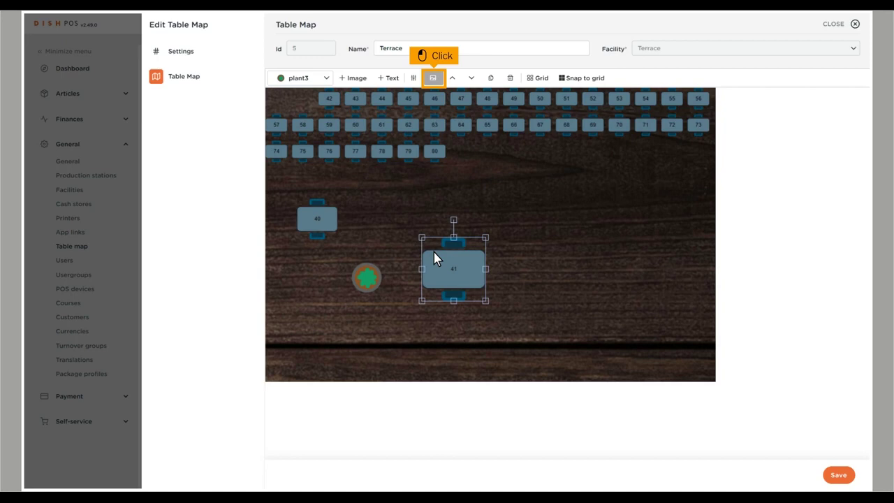
left_click(433, 78)
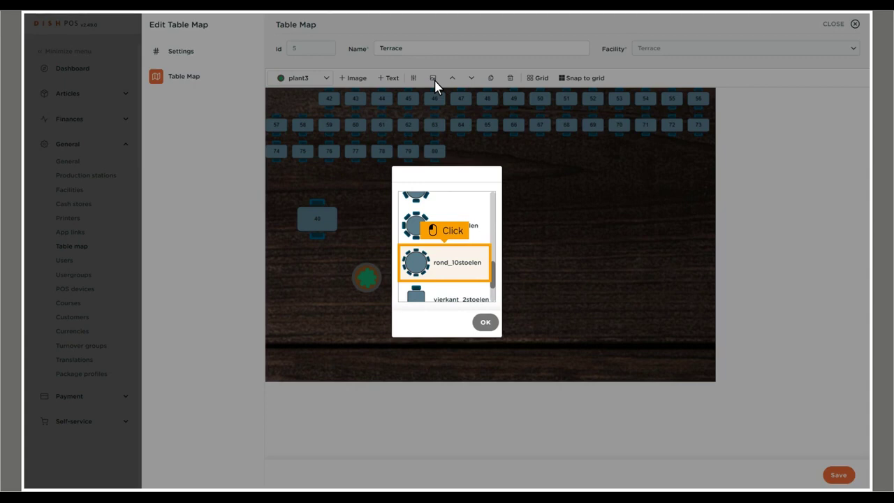
left_click(446, 266)
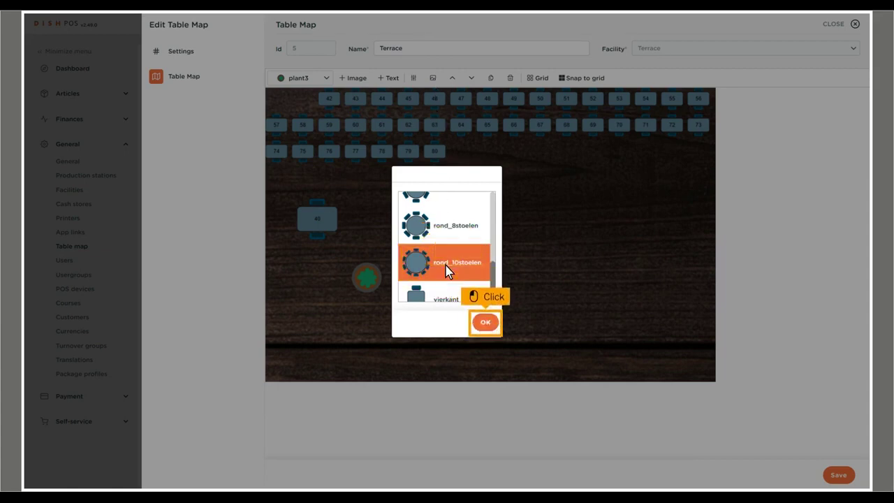
left_click(486, 325)
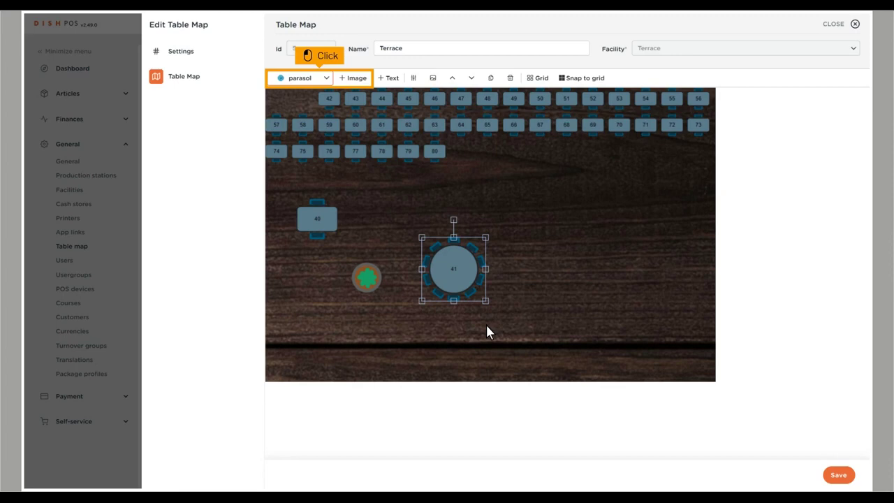
Step: Add a parasol image over table 41, send it behind the table and size it to surround the chairs
left_click(322, 81)
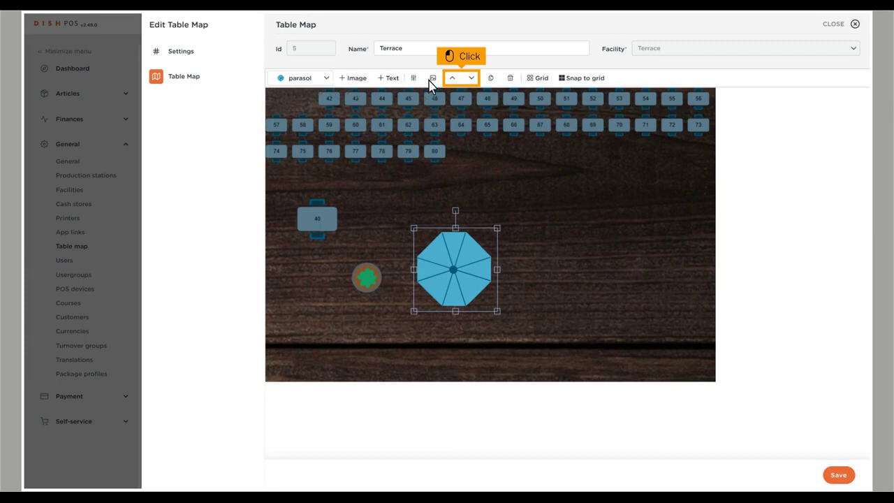
left_click(459, 79)
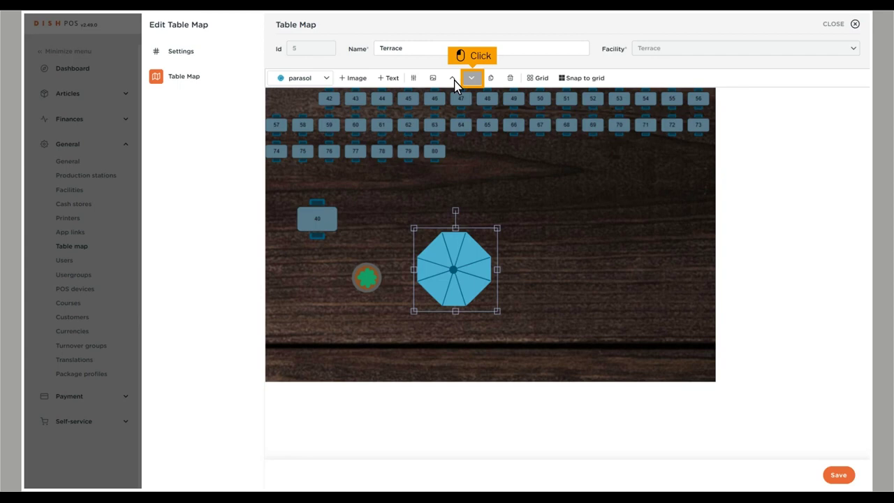
left_click(473, 79)
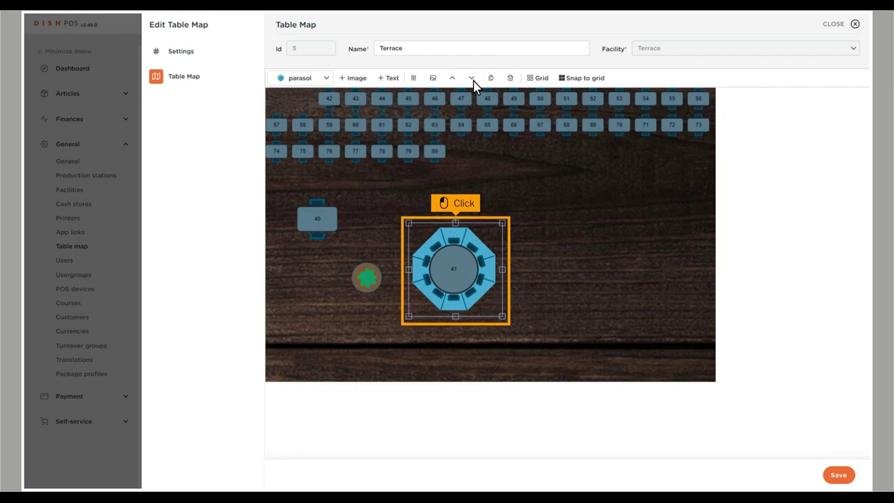
left_click(458, 278)
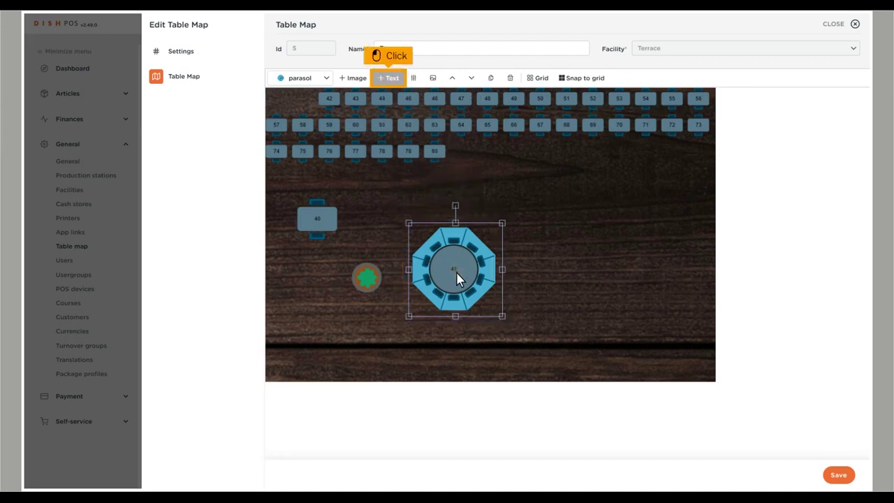
Step: Add a text label reading "New text" to the map with font size 18 and X position 100
left_click(389, 79)
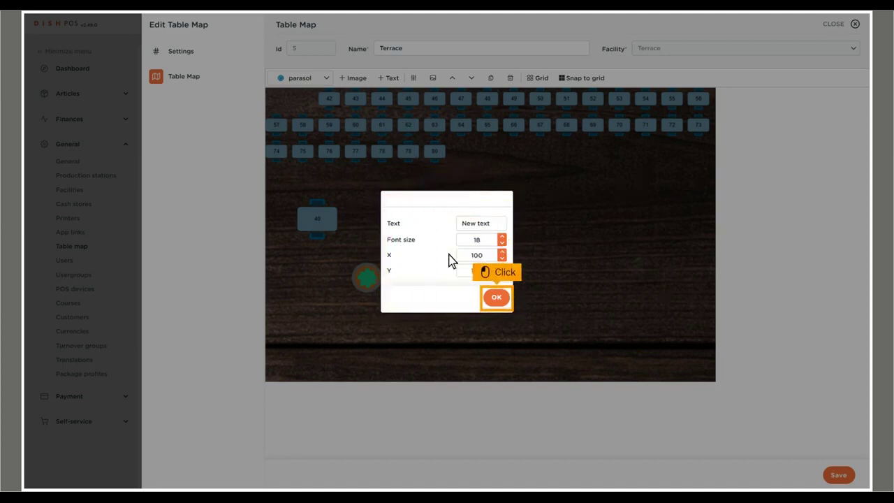
left_click(496, 299)
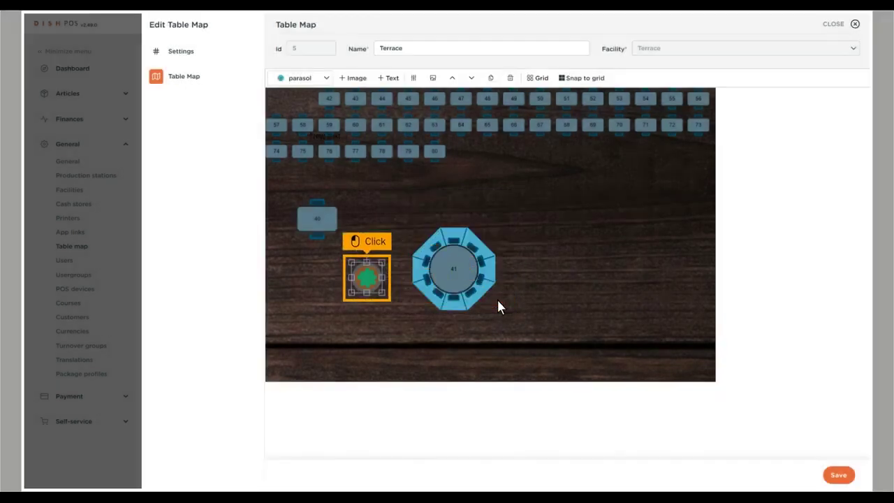
Step: Delete the plant image from the map and save the Terrace table map
left_click(368, 279)
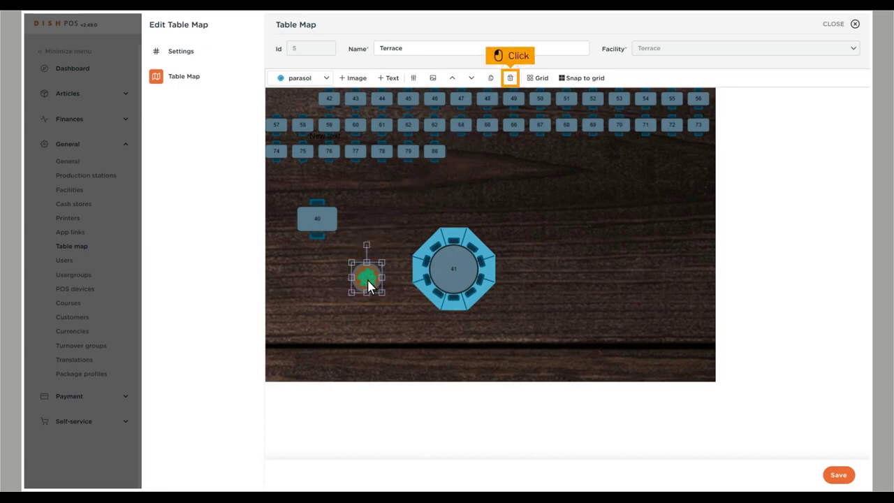
left_click(510, 78)
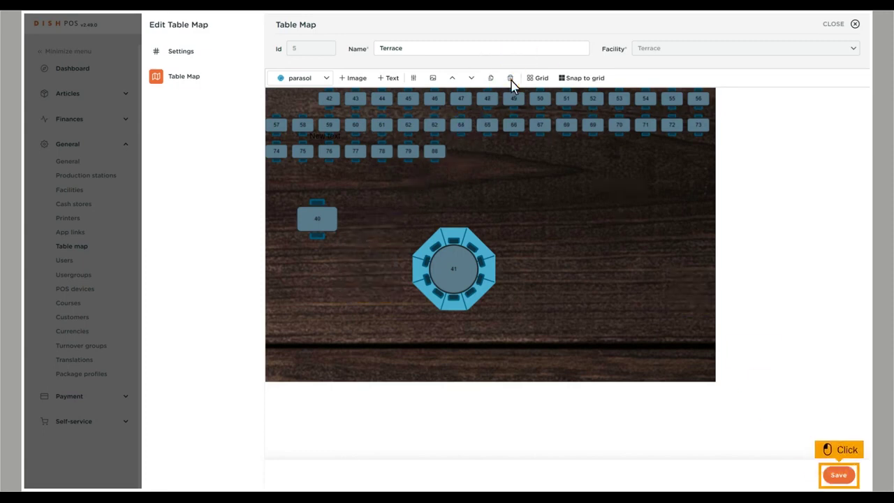
left_click(839, 476)
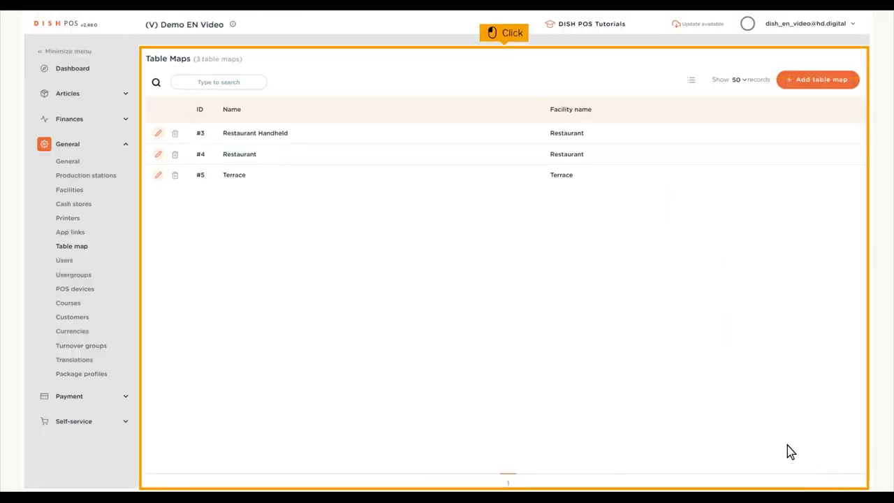